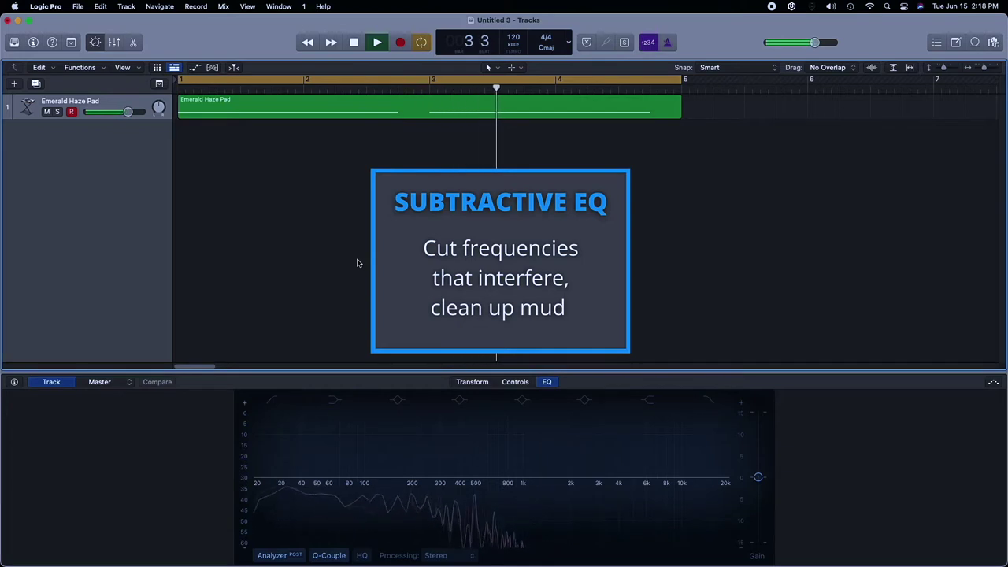
Enable a low-cut filter on the Emerald Haze Pad EQ and cut about 4.6 dB around 310 Hz
left_click(275, 398)
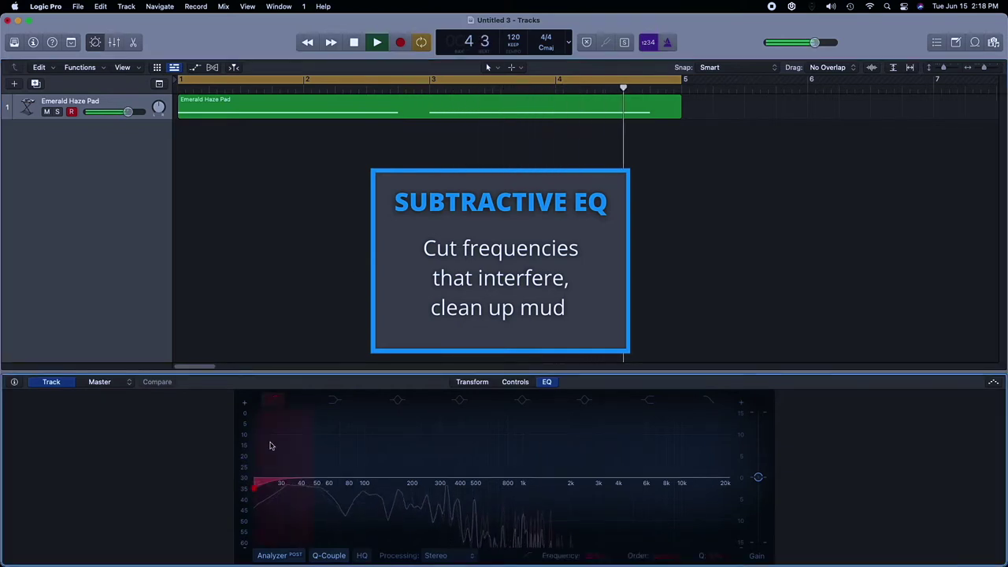
left_click_drag(257, 492, 344, 497)
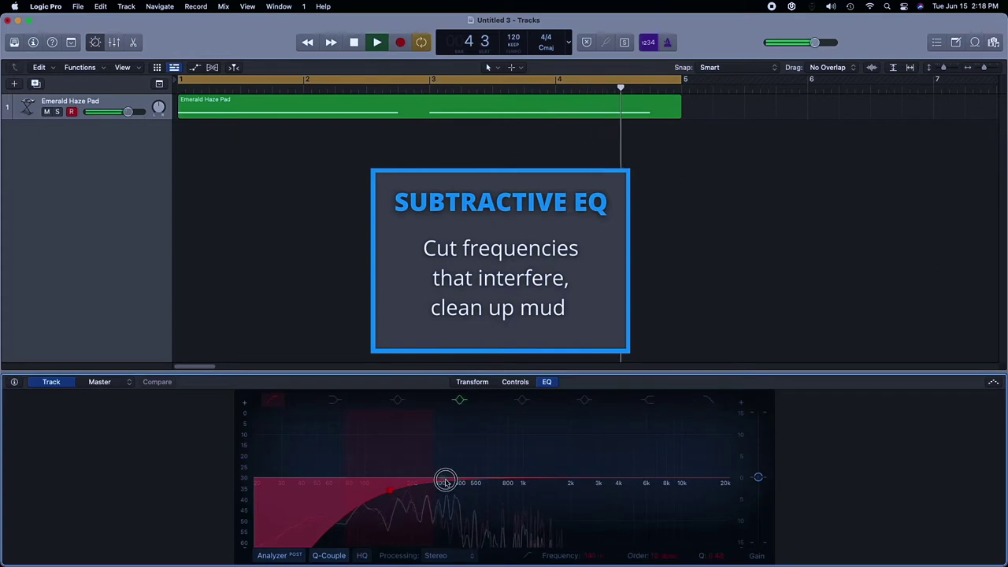
left_click_drag(454, 479, 469, 490)
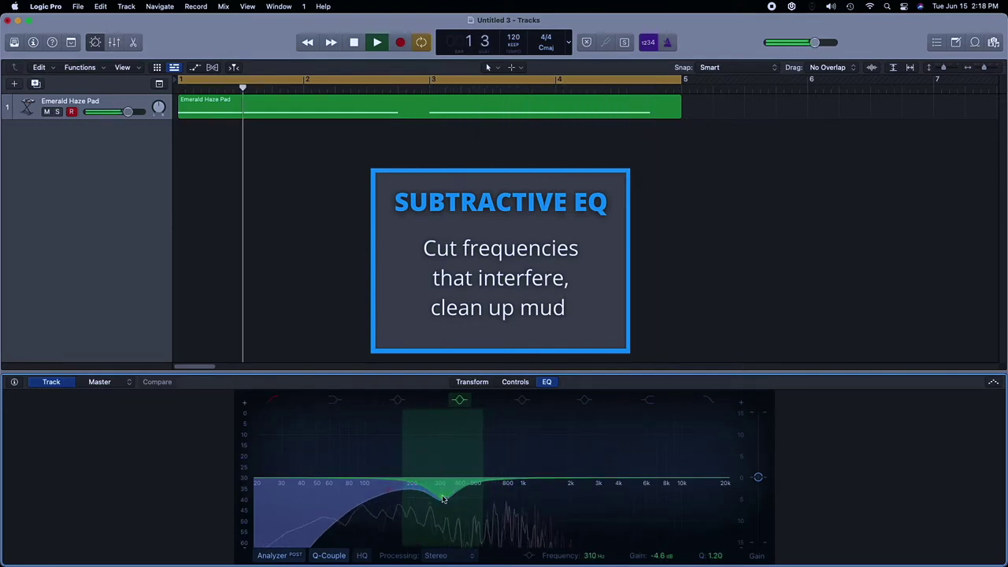
left_click(459, 400)
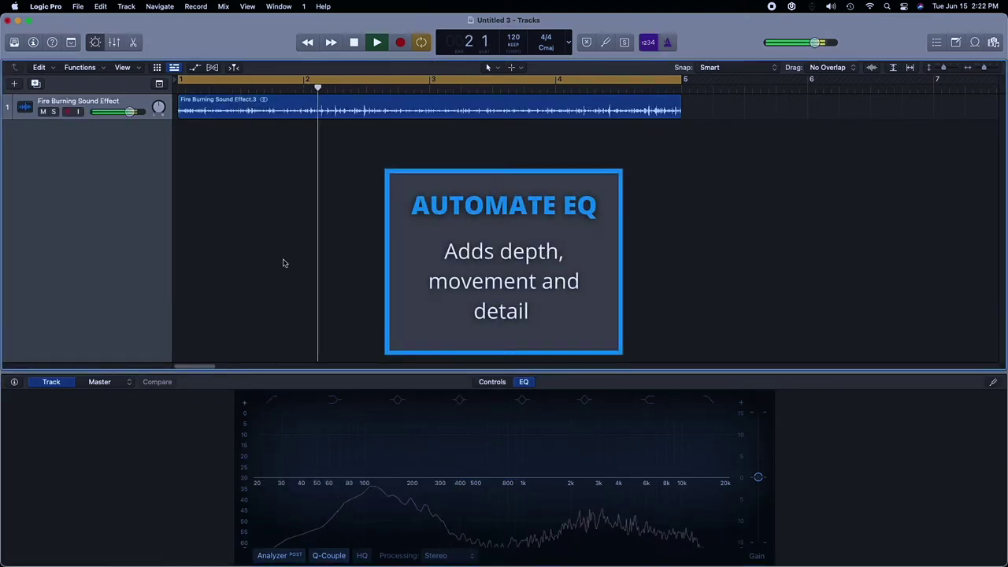
Enable the fourth EQ band on the Fire Burning Sound Effect track and sweep it through the low mids during playback
left_click(460, 399)
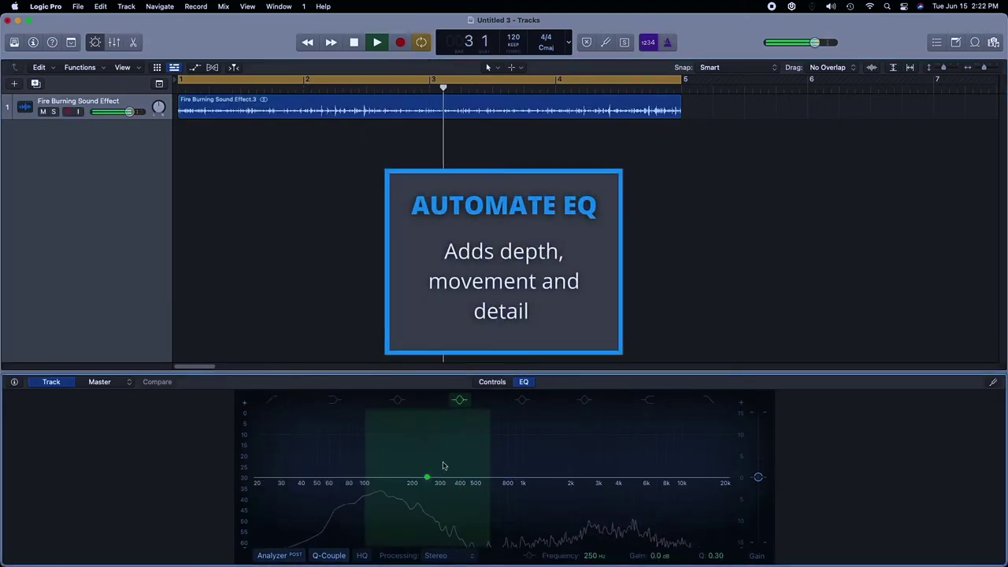
mouse_move(434, 452)
left_mouse_down()
mouse_move(390, 432)
mouse_move(375, 465)
mouse_move(347, 457)
mouse_move(431, 469)
mouse_move(383, 493)
mouse_move(423, 430)
mouse_move(612, 420)
mouse_move(547, 538)
mouse_move(464, 526)
mouse_move(426, 472)
mouse_move(480, 517)
mouse_move(361, 467)
mouse_move(417, 451)
left_mouse_up()
left_click_drag(393, 494, 450, 465)
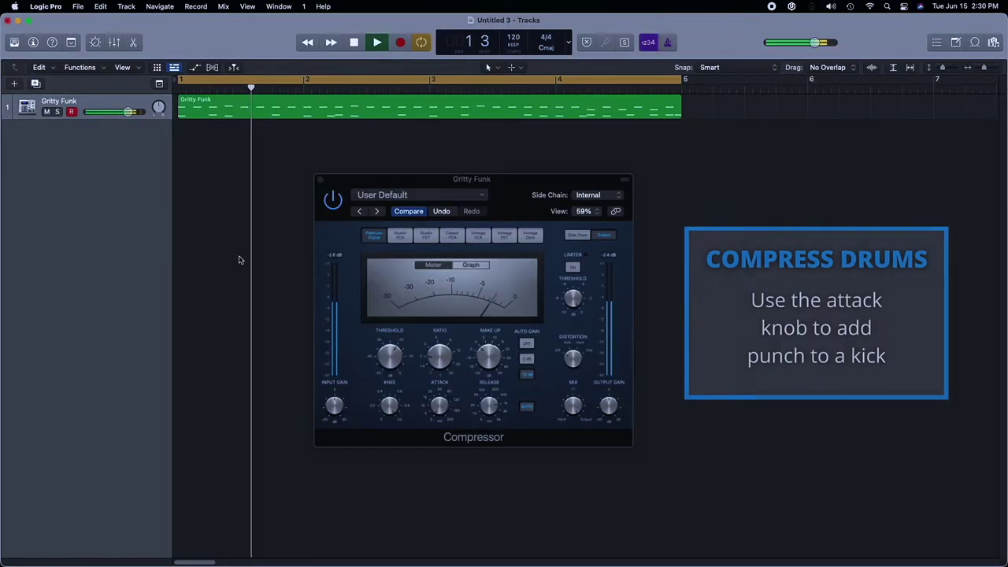
Adjust the Gritty Funk compressor: threshold about -24.5 dB, ratio about 2.8:1, plus the attack and release
left_click(389, 360)
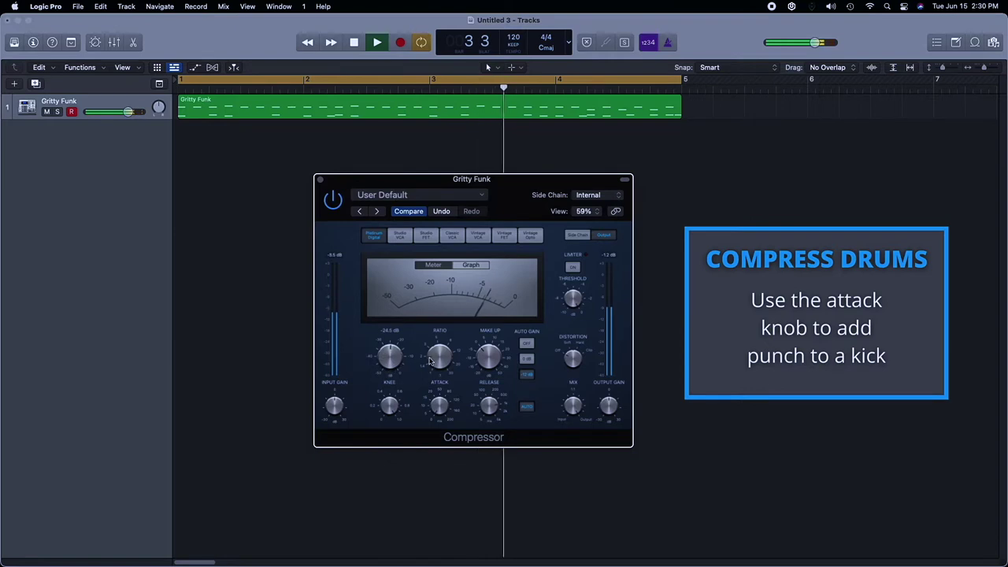
left_click_drag(433, 361, 435, 353)
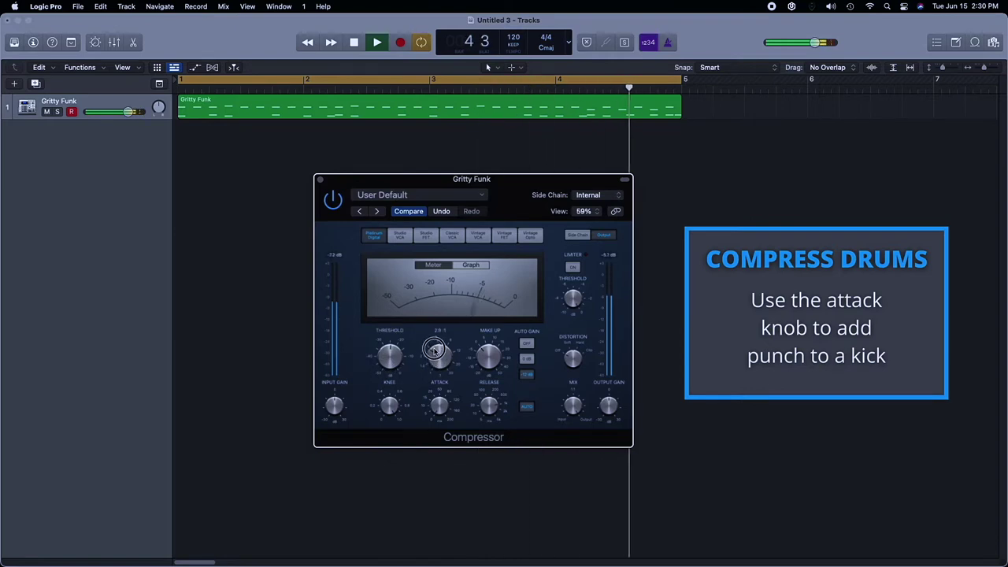
left_click(438, 388)
left_click_drag(486, 436, 488, 403)
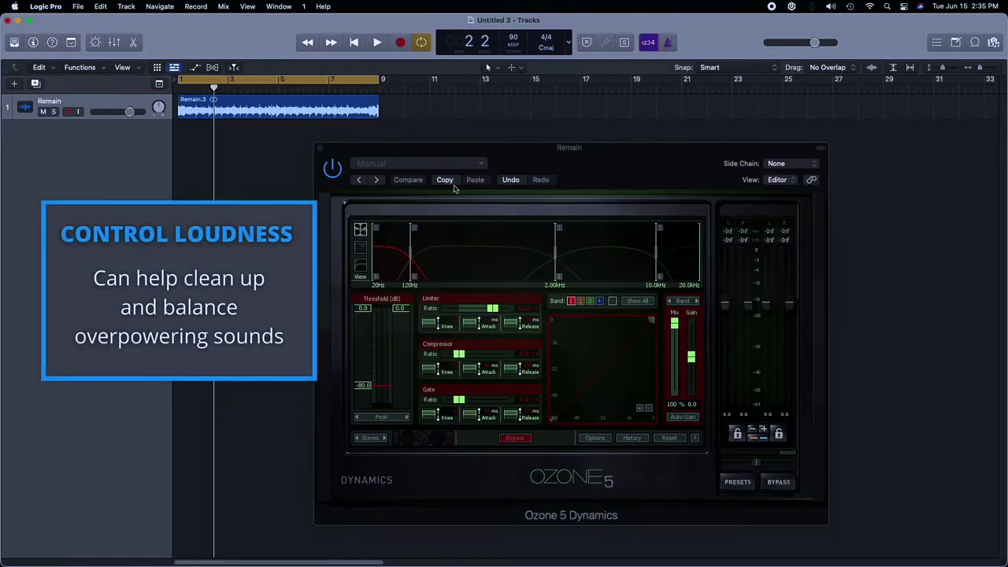
Play the Remain track and lower the Ozone 5 Dynamics compressor threshold for band 1 to about -28.1 dB
left_click(461, 153)
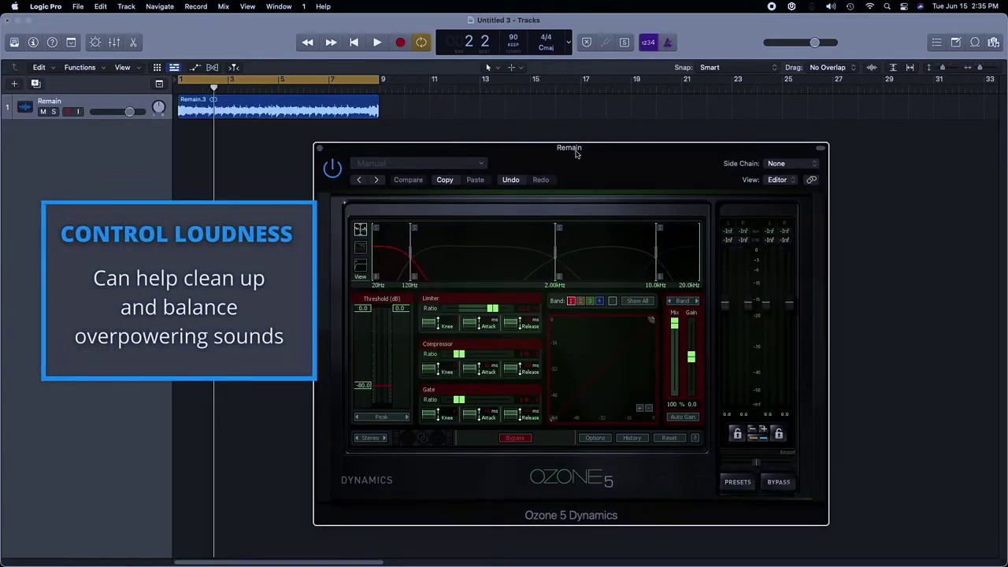
key("space")
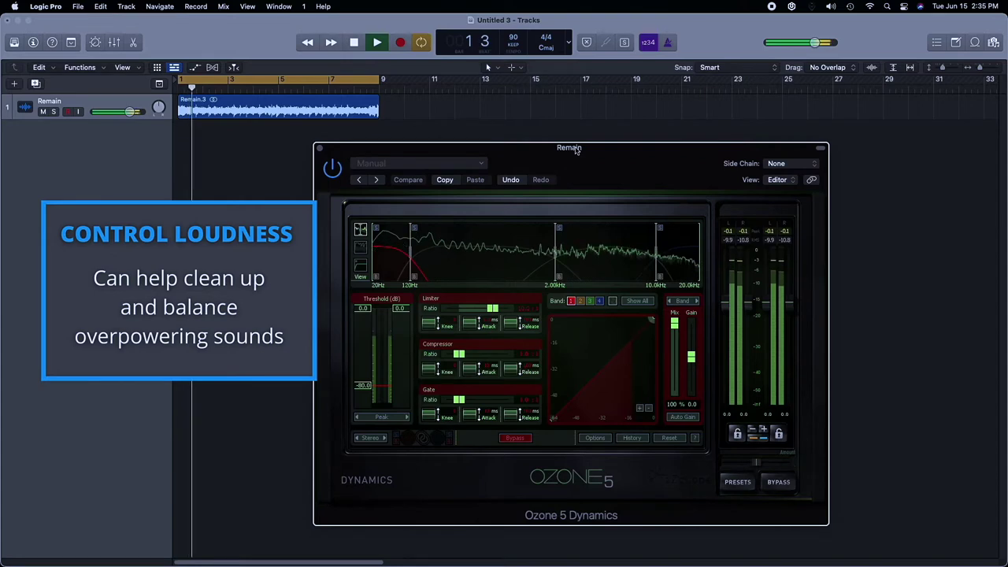
left_click(651, 326)
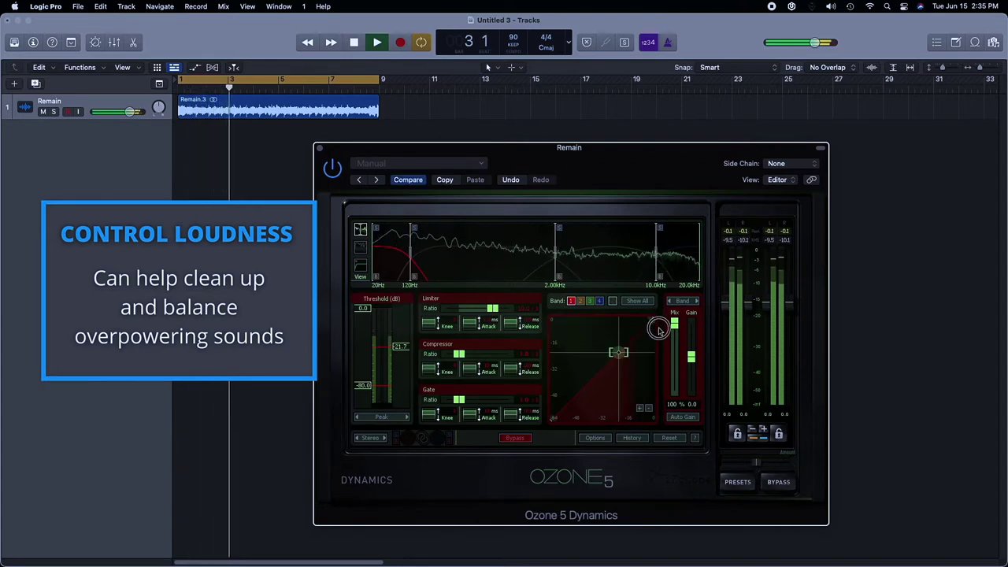
left_click_drag(618, 352, 608, 365)
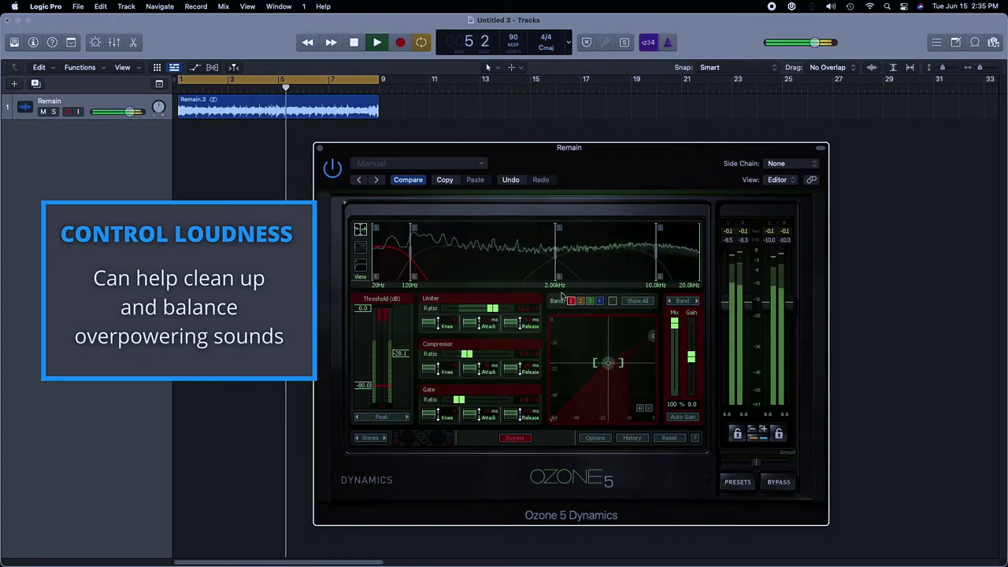
Adjust band 2 of Ozone 5 Dynamics to a compressor threshold of about -17.6 dB and a ratio of 2.2:1
key("2")
mouse_move(647, 320)
left_mouse_down()
mouse_move(643, 333)
mouse_move(658, 326)
left_mouse_up()
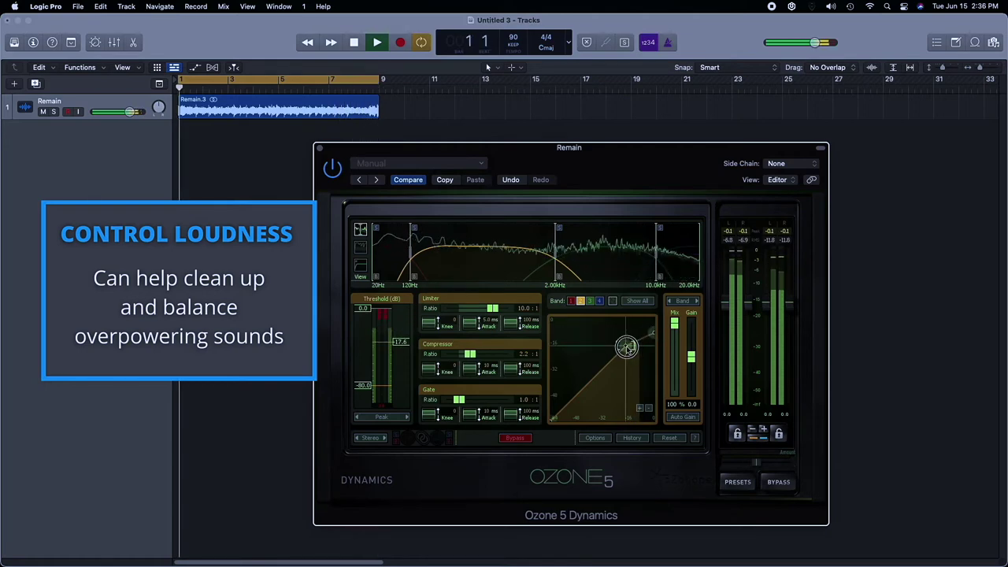
left_click_drag(472, 373, 473, 304)
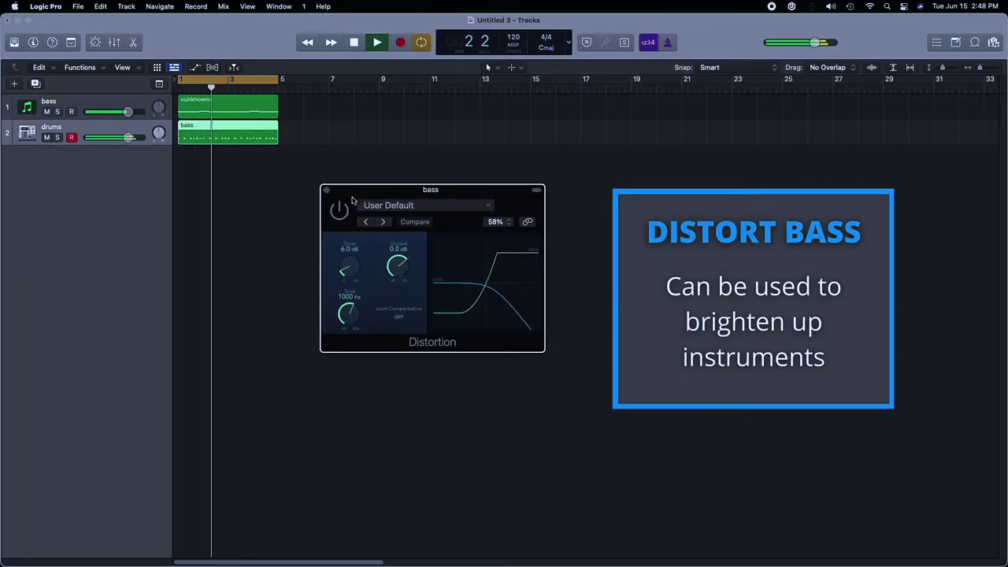
Enable Distortion on the bass track with 4.5 dB drive, 6600 Hz tone and -5.0 dB output
left_click(339, 211)
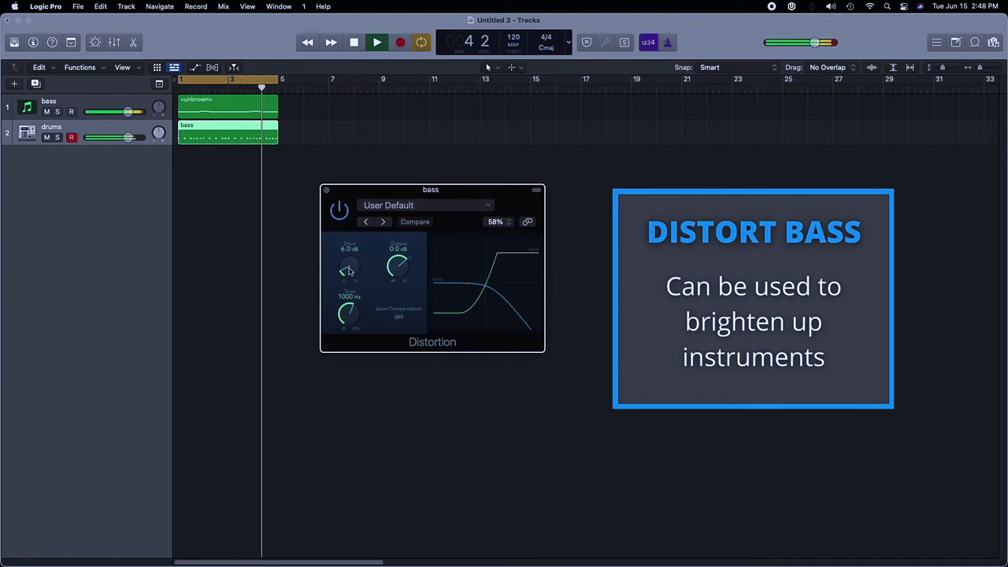
left_click_drag(348, 272, 351, 275)
left_click_drag(349, 311, 396, 282)
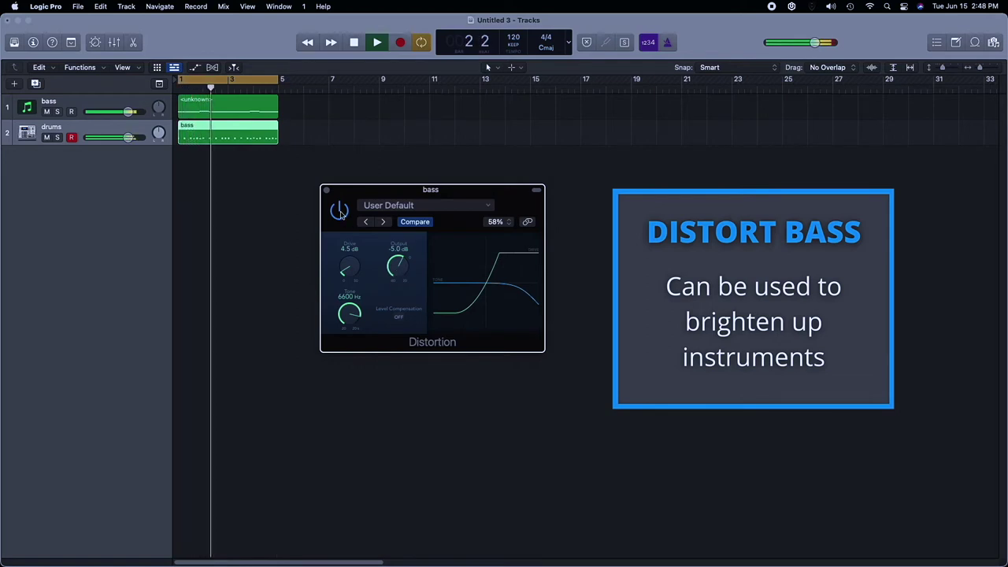
left_click_drag(396, 267, 397, 272)
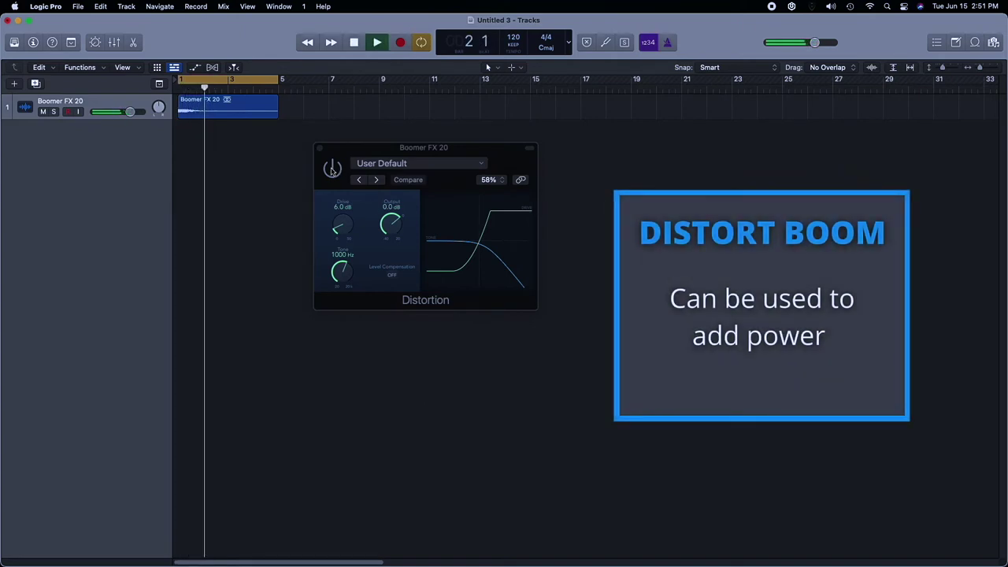
Set the Boomer FX 20 Distortion to 8.0 dB drive, 390 Hz tone and -7.5 dB output, and toggle it to compare
key("space")
left_click(347, 194)
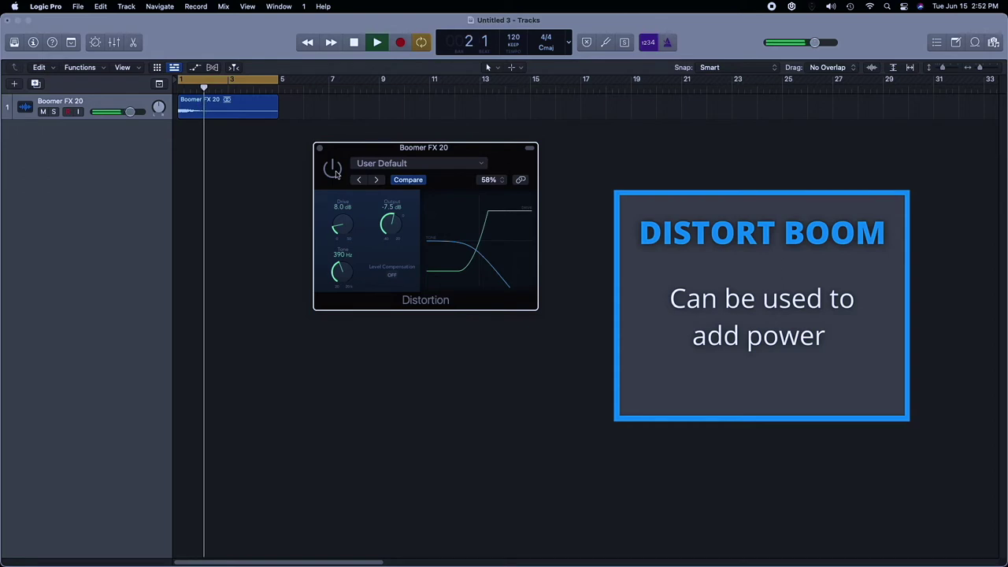
left_click(333, 169)
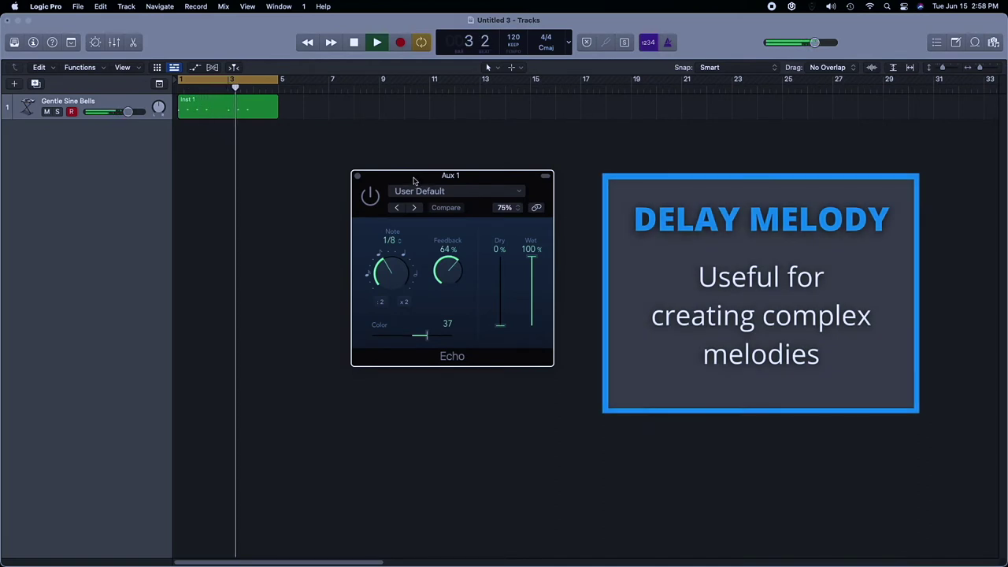
Enable the Echo for the Gentle Sine Bells melody, set its note value to 1/8 dotted and adjust the color
left_click(412, 179)
left_click_drag(394, 281, 396, 252)
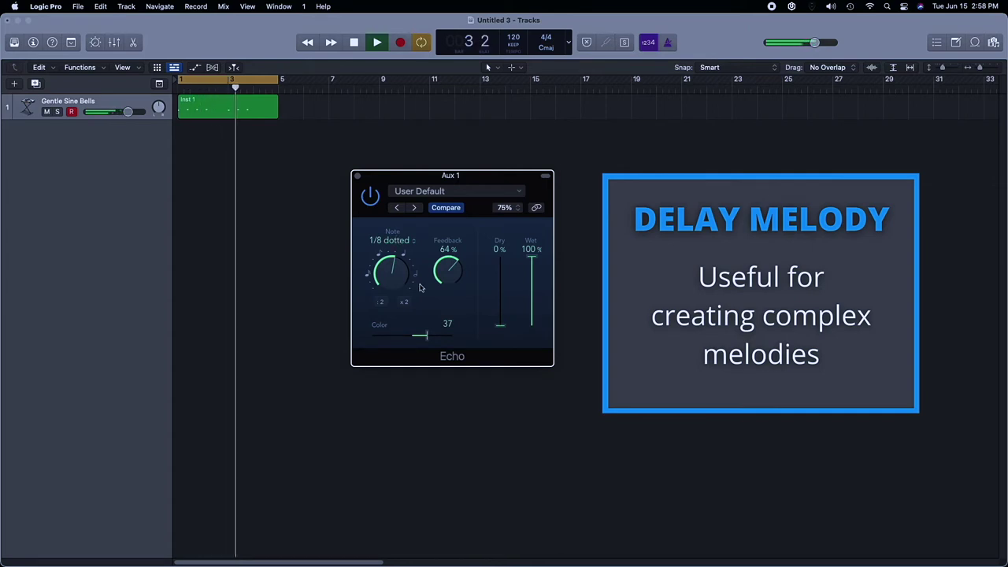
mouse_move(420, 336)
left_mouse_down()
mouse_move(432, 338)
mouse_move(420, 340)
left_mouse_up()
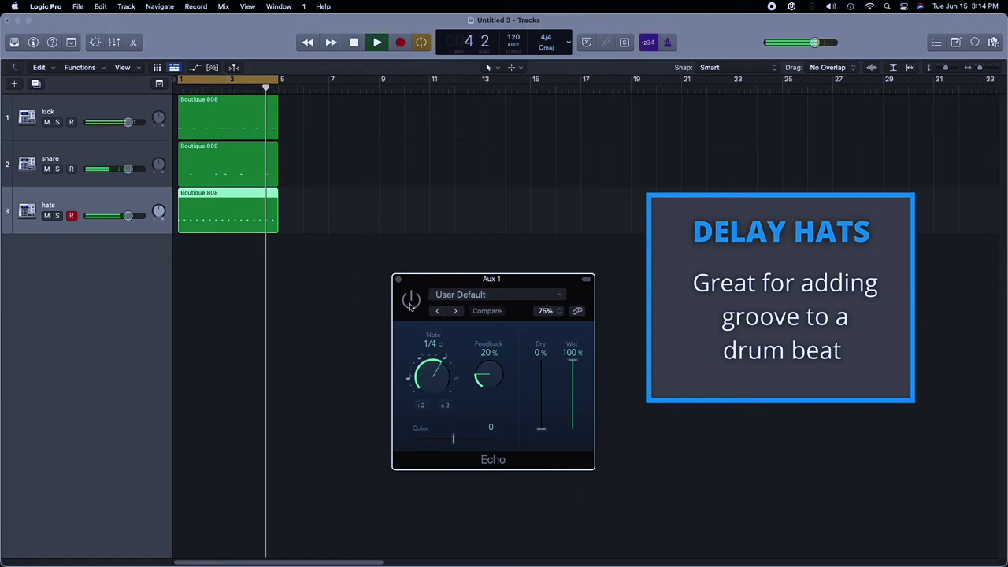
Set the hats Echo to 1/8 dotted, 35% feedback and color -19, and toggle it during playback
key("space")
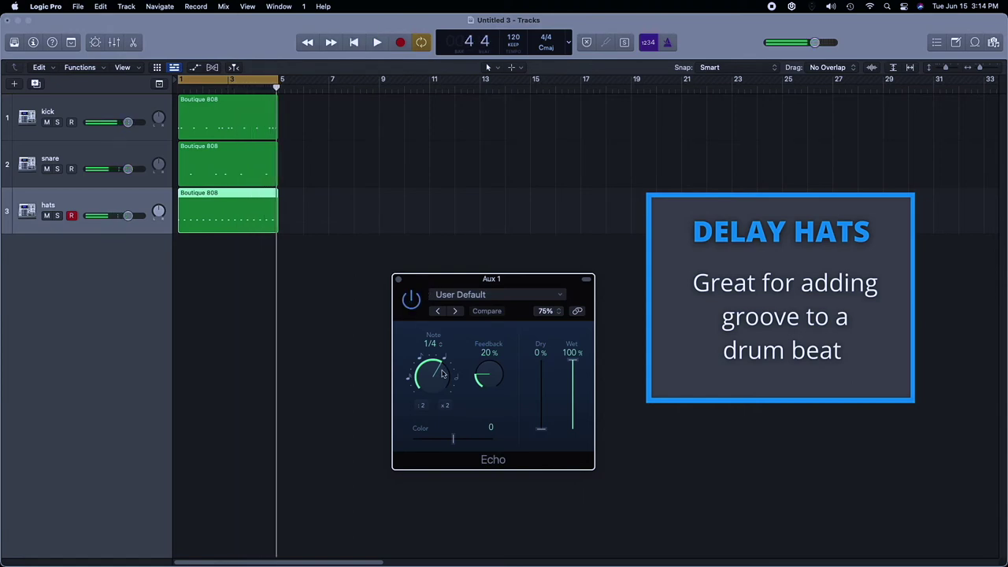
key("space")
left_click_drag(434, 381, 485, 370)
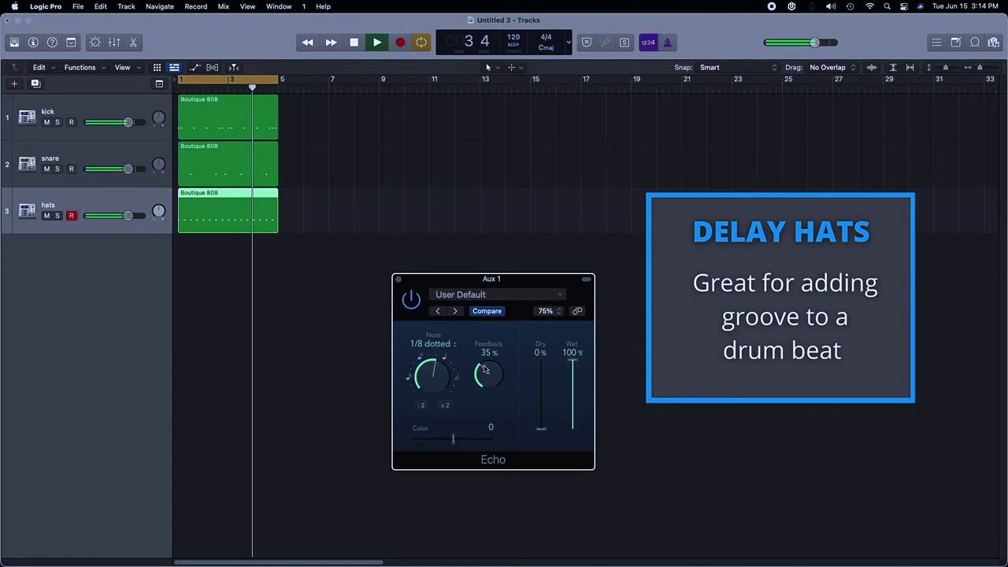
left_click_drag(453, 439, 448, 439)
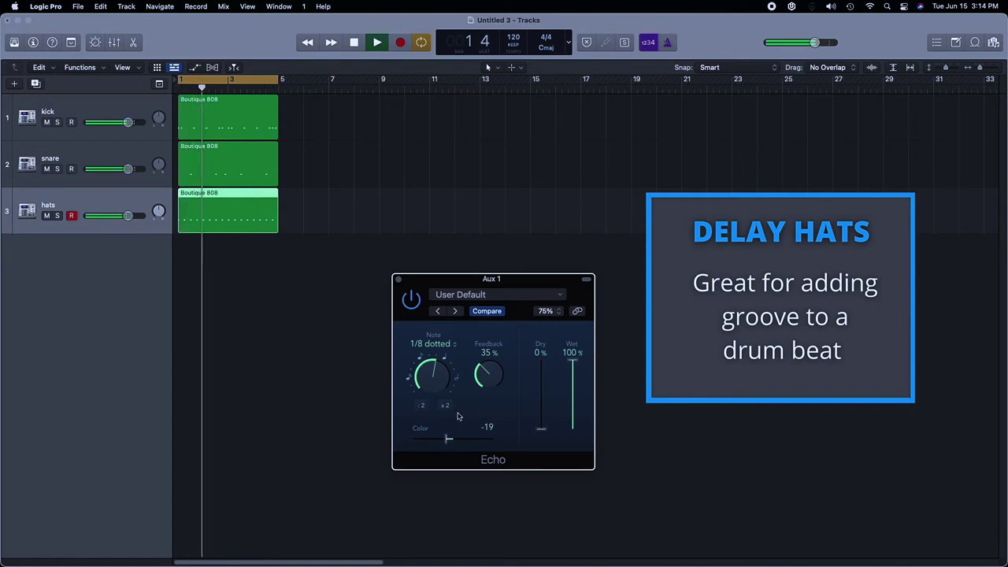
left_click(412, 300)
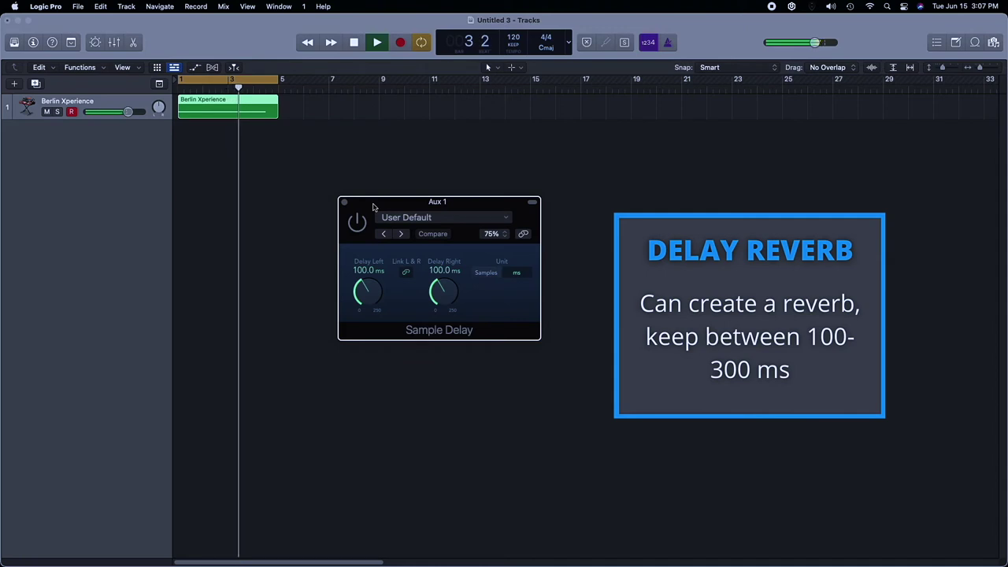
Audition the Berlin Xperience track with the Sample Delay enabled, and set its left and right delays to 250 ms
key("space")
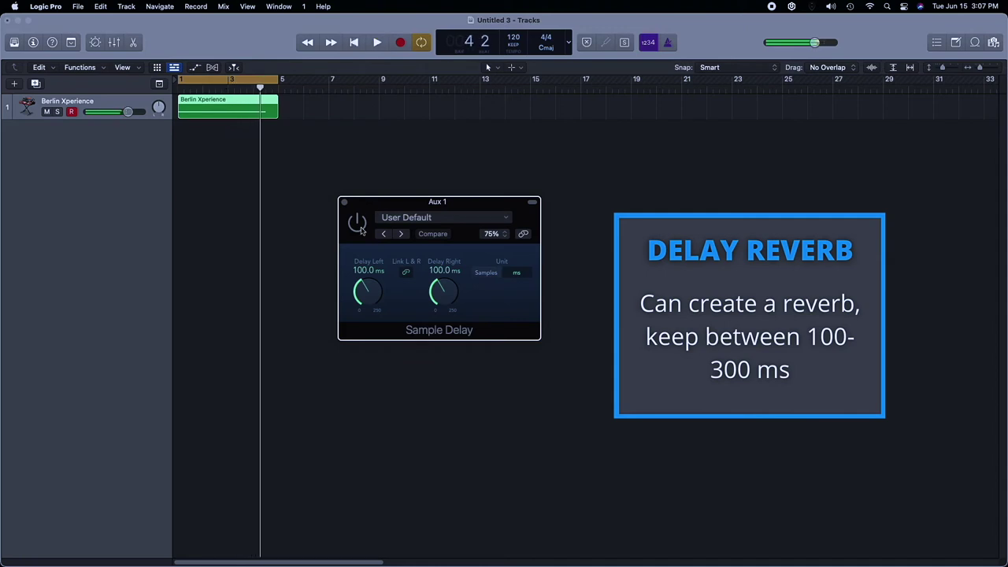
key("space")
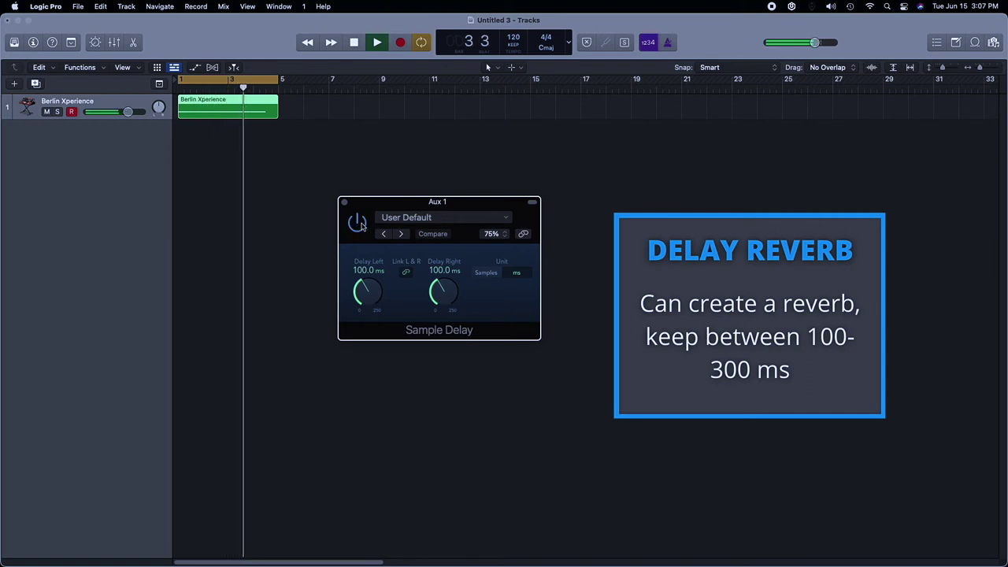
key("space")
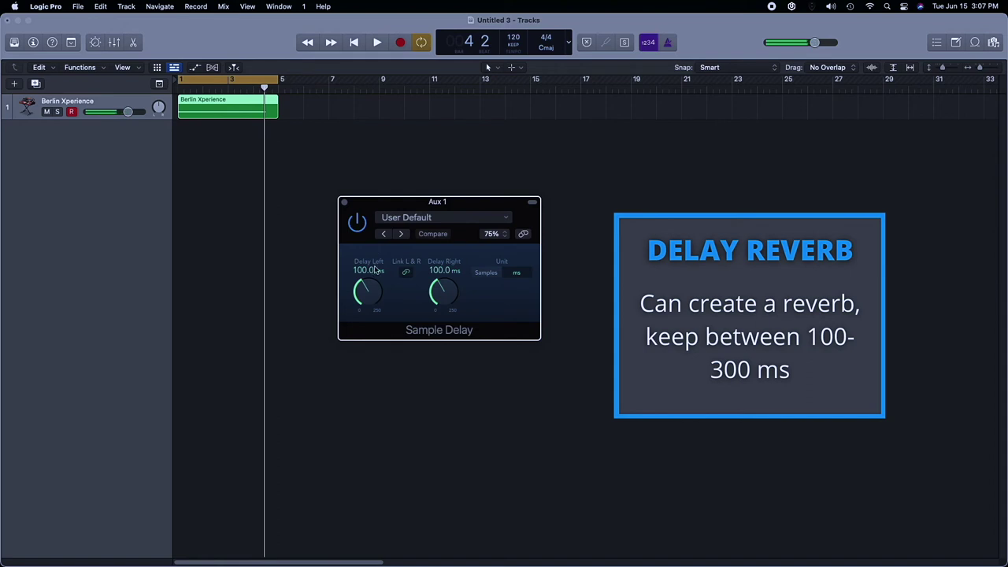
key("space")
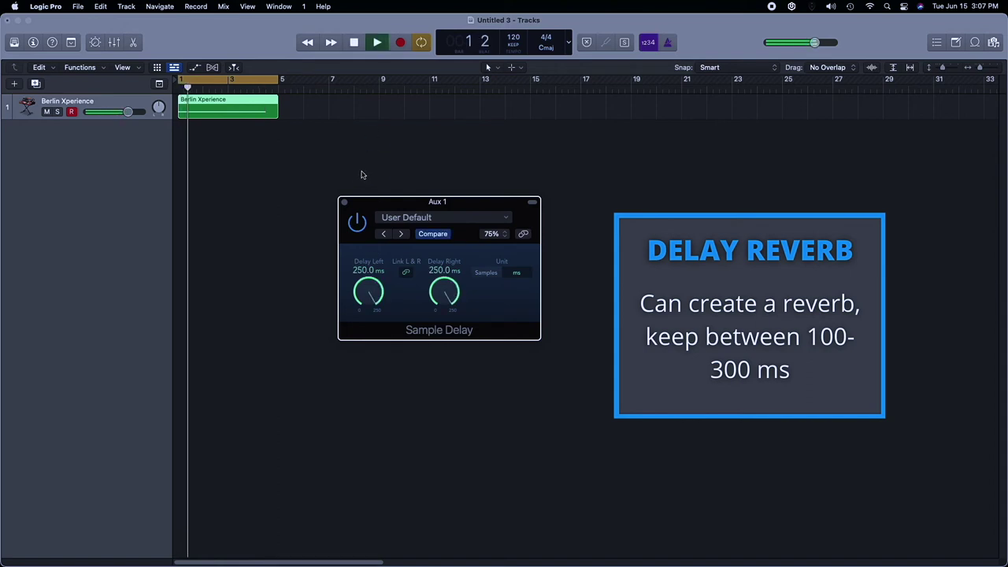
Compare the Berlin Xperience sound with the Sample Delay bypassed and enabled during playback
left_click(358, 222)
left_click(358, 222)
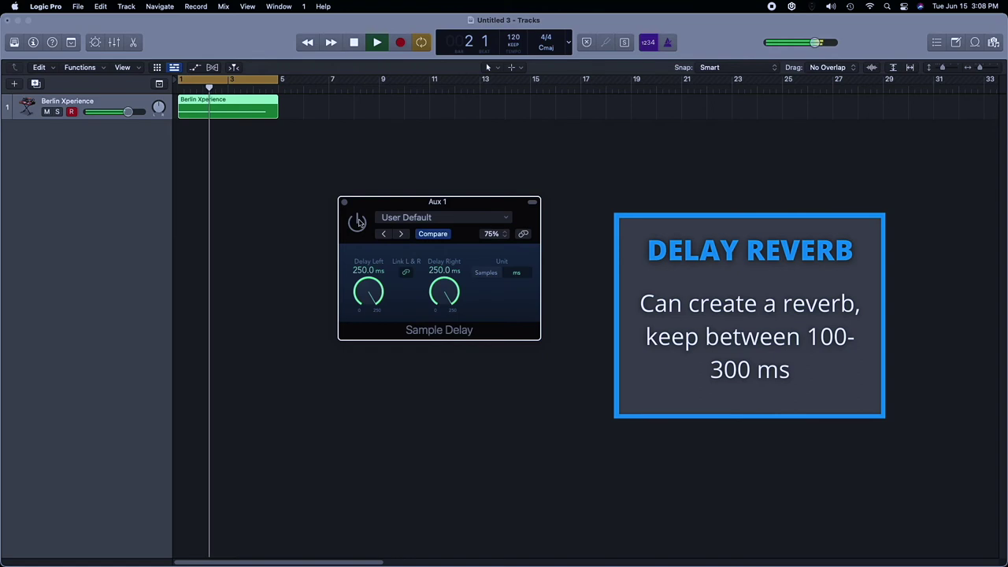
left_click(358, 223)
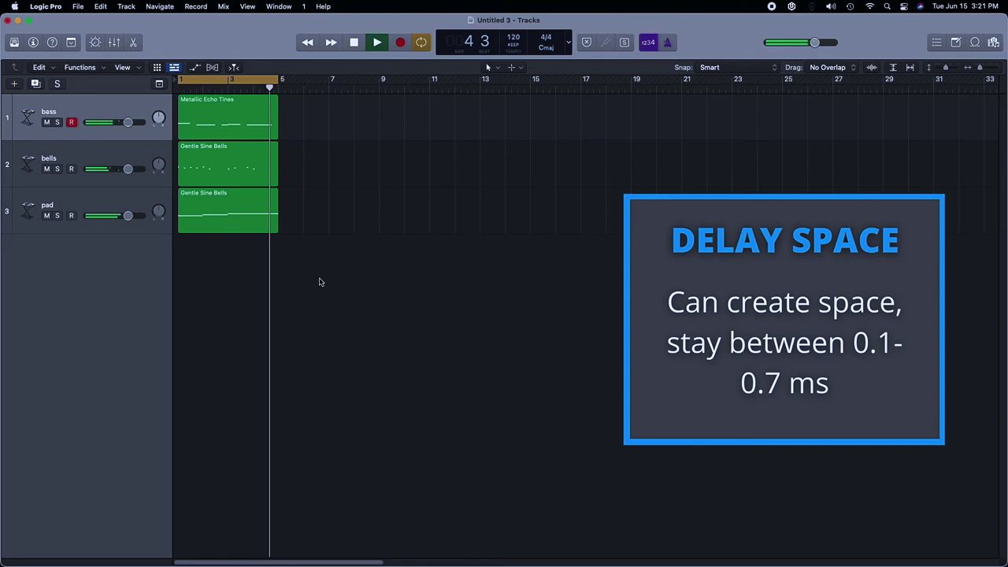
Stop playback, show the mixer, and insert a stereo Sample Delay on the bells track and edit its delay time
key("space")
key("x")
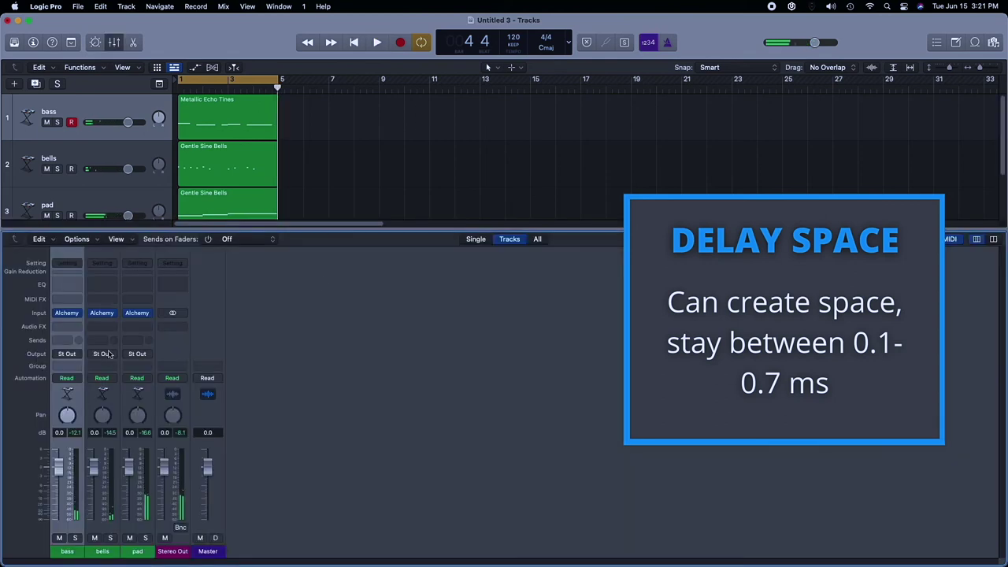
left_click(98, 328)
mouse_move(126, 354)
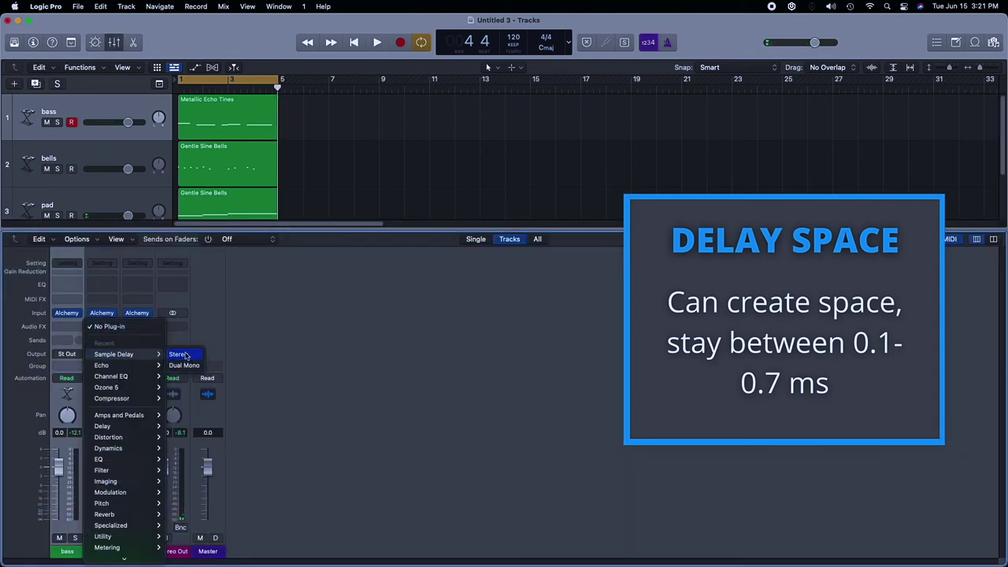
left_click(178, 355)
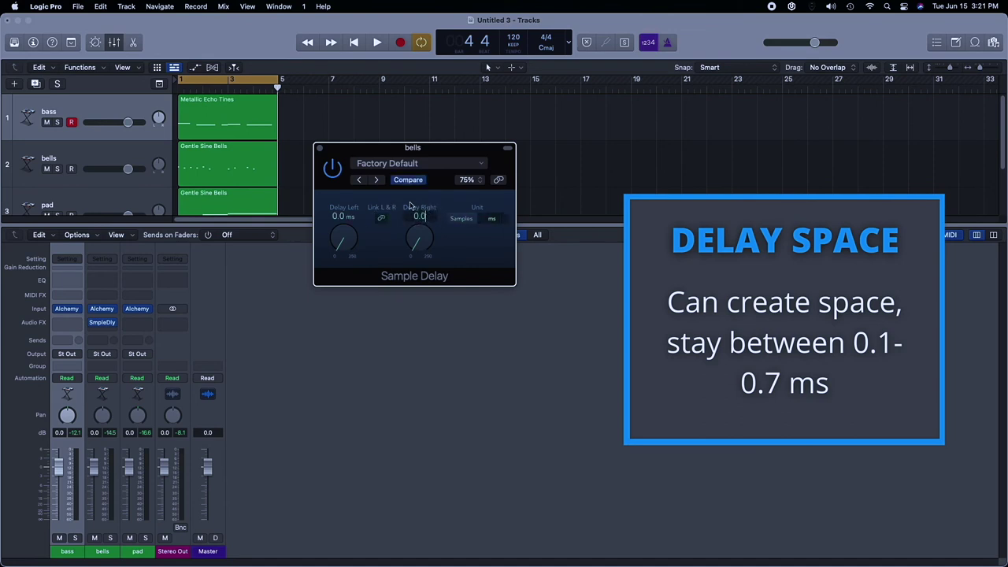
left_click(319, 149)
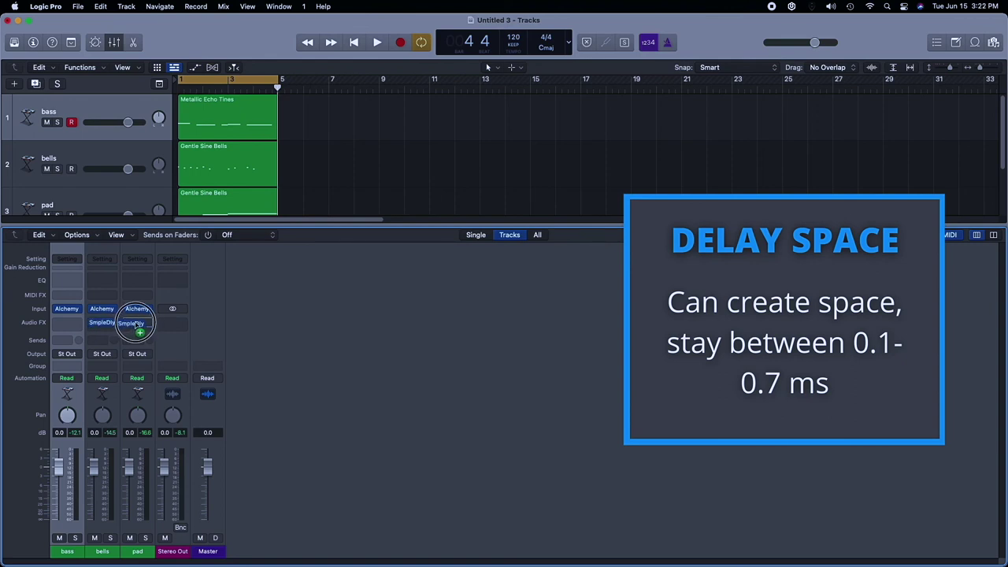
Copy the Sample Delay from bells to the pad track with both delays at 0.6 ms
left_click(138, 323)
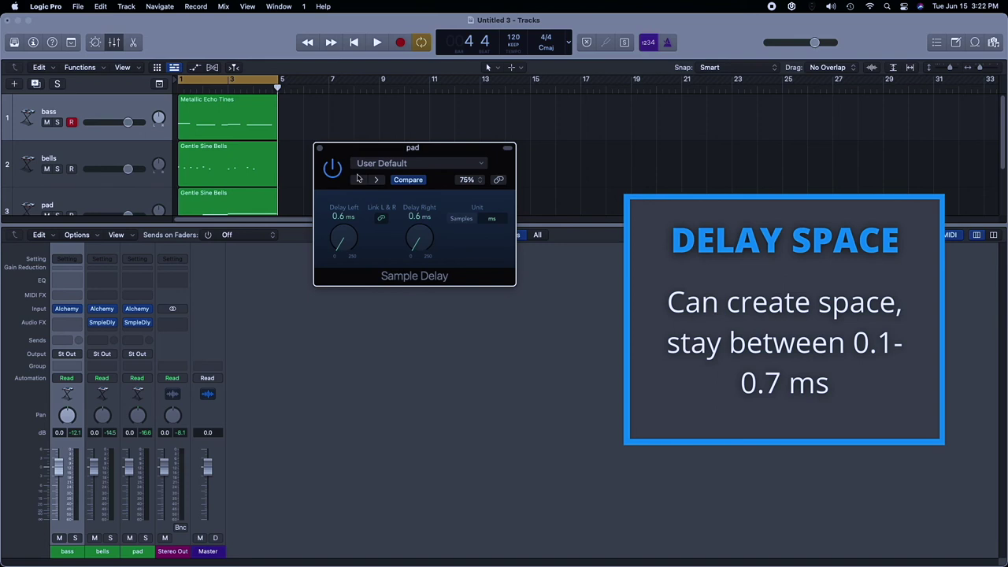
left_click(319, 148)
Play the loop to hear the bass, bells and pad with the short sample delays applied
key("space")
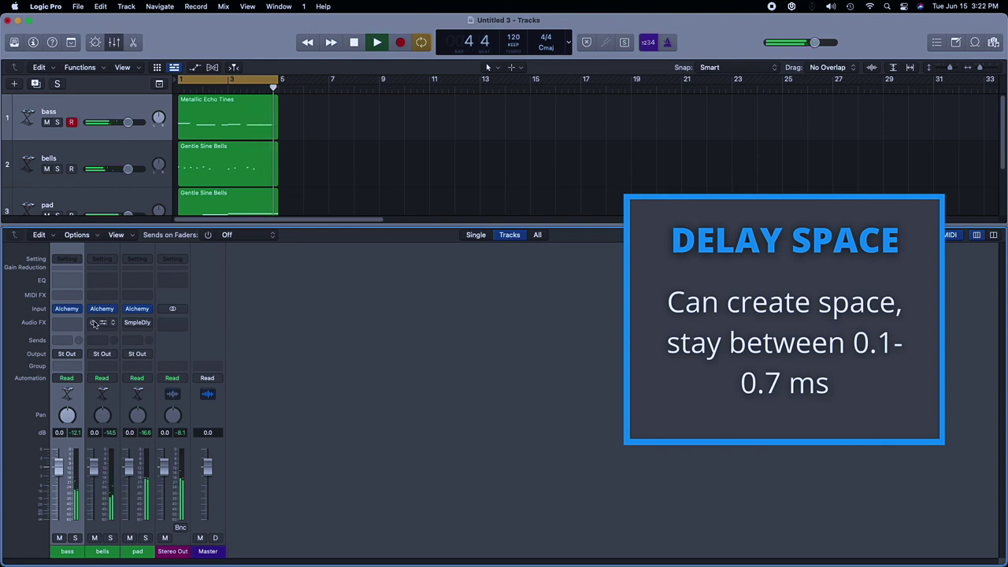
key("space")
key("space")
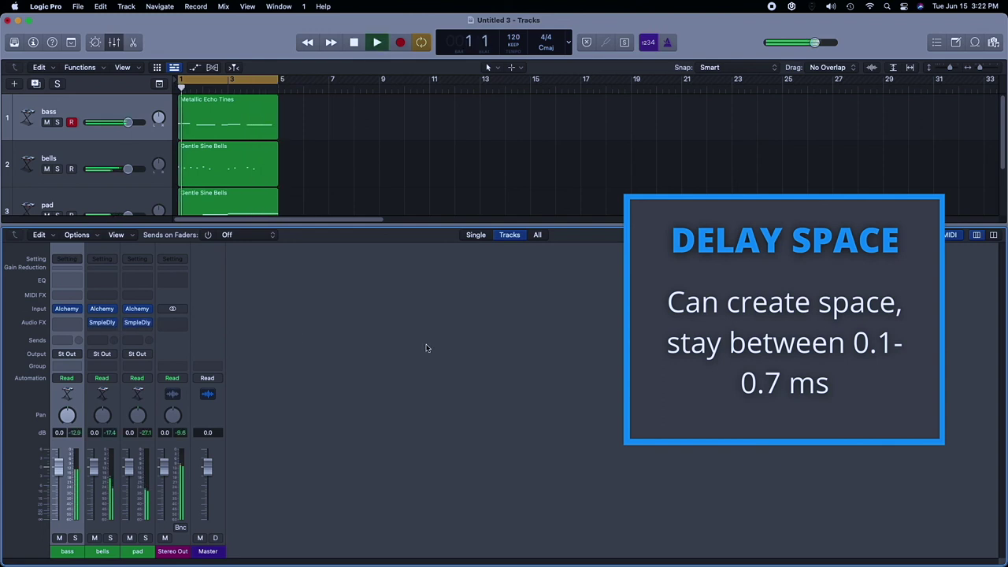